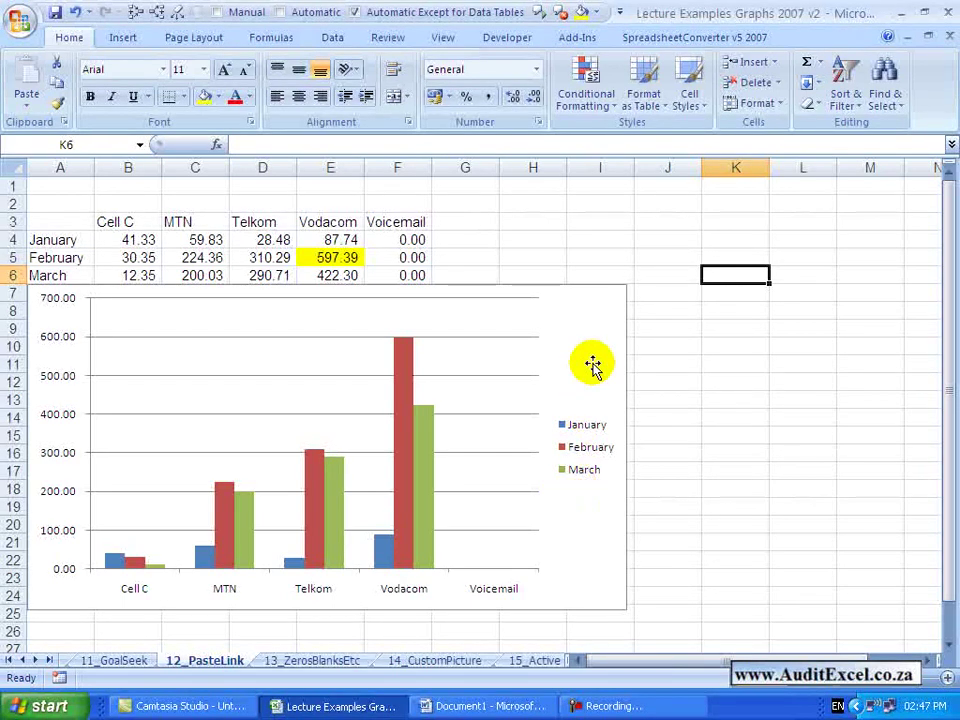
Step: Copy the column chart below the call data on the 12_PasteLink sheet
click(593, 330)
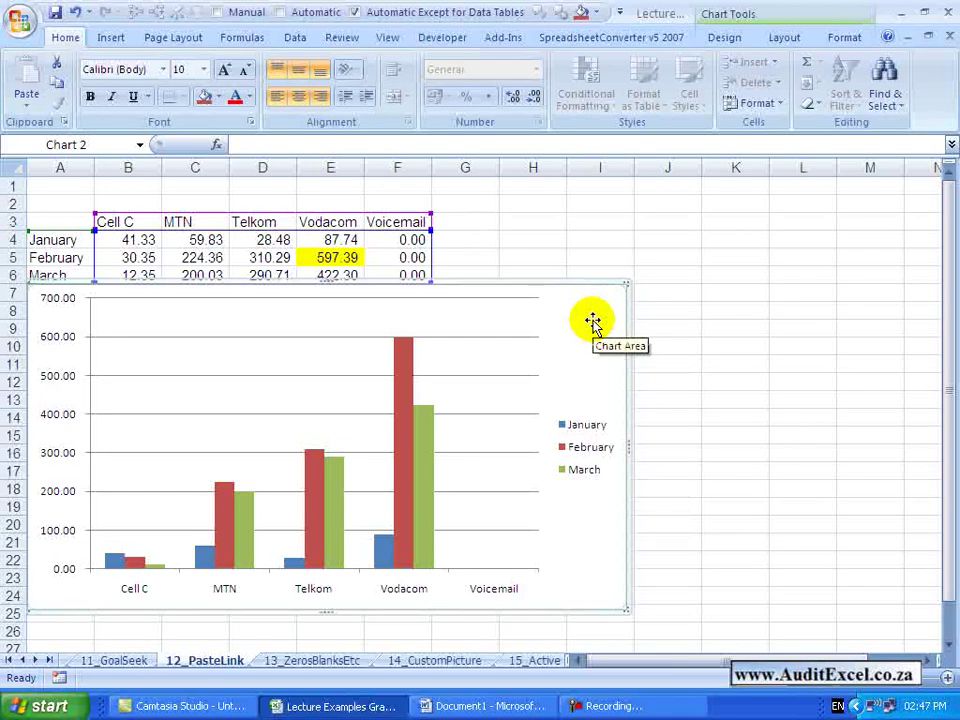
right_click(593, 320)
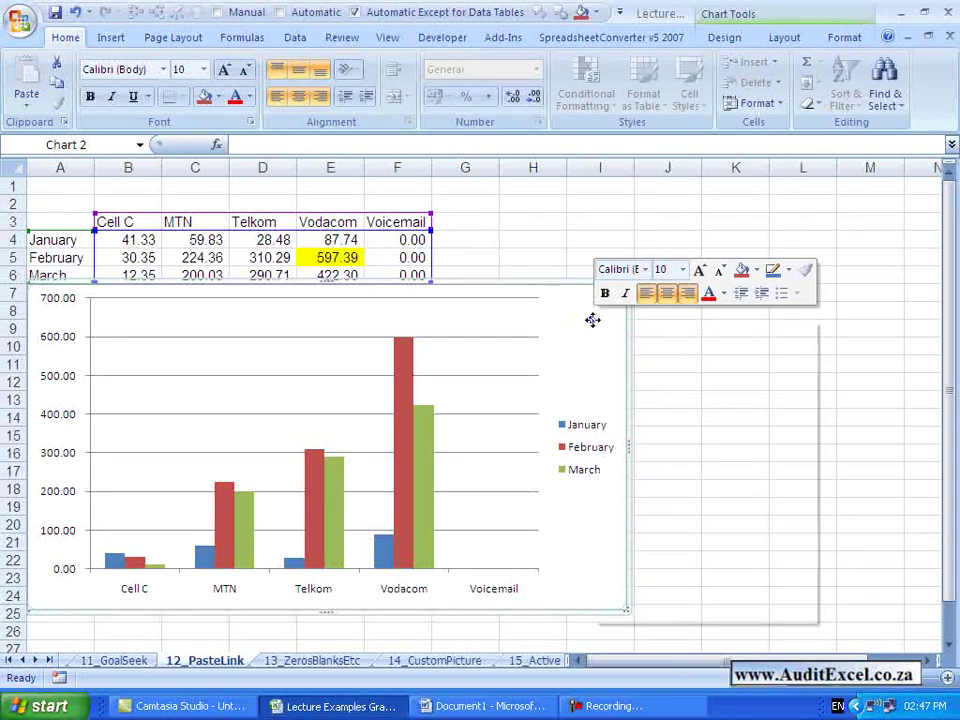
key(Escape)
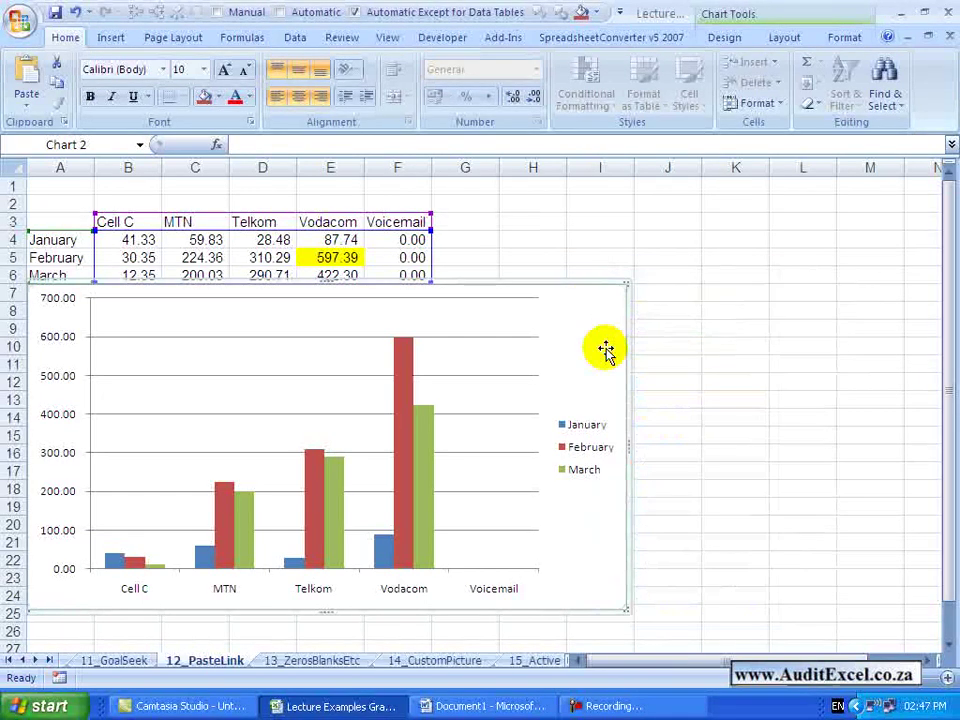
Step: Switch to Word and paste the chart as Picture (Enhanced Metafile) on the blank line between the two text lines
click(470, 708)
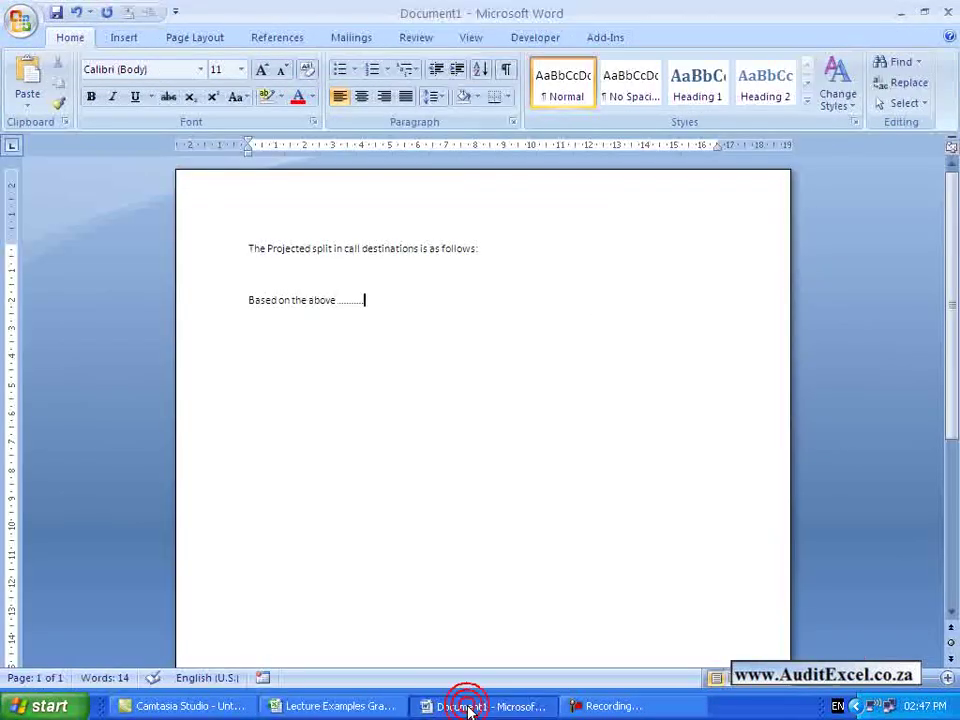
click(305, 282)
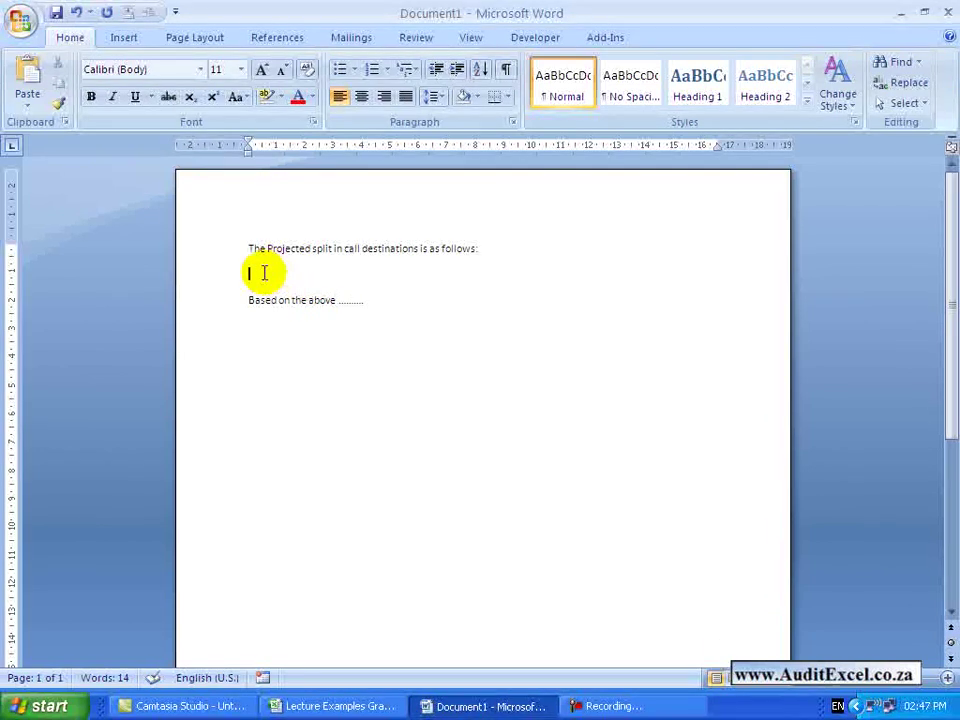
click(28, 100)
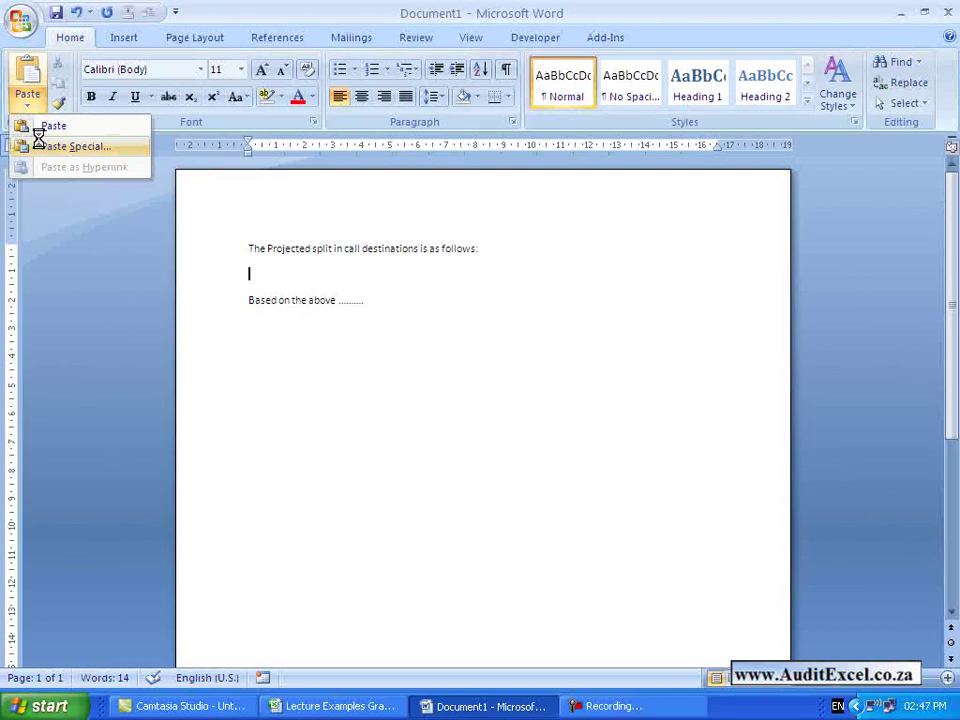
click(43, 147)
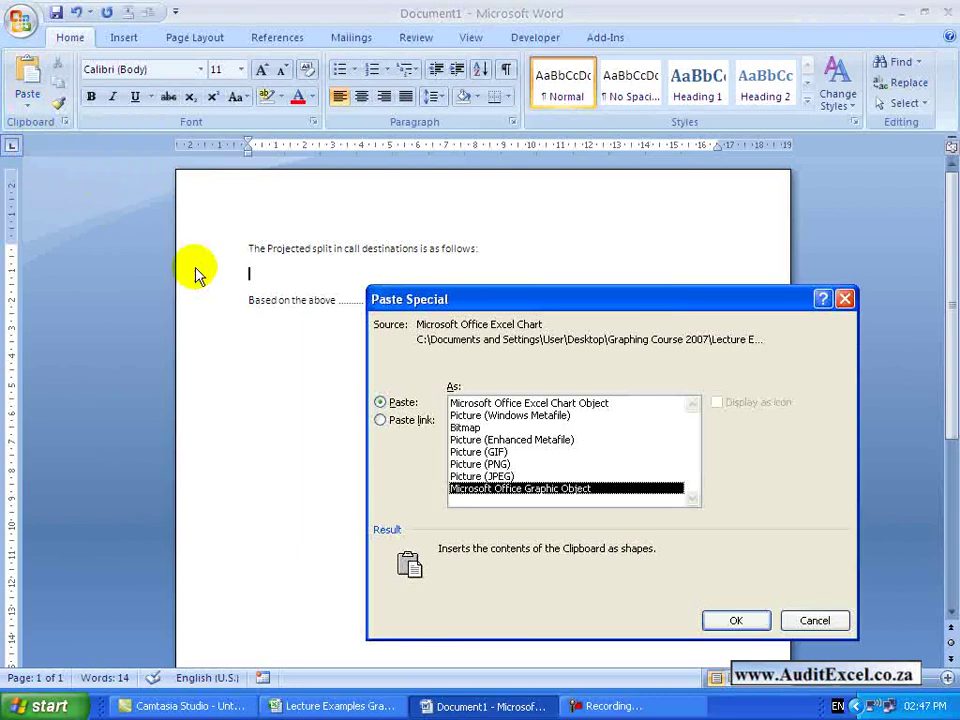
double_click(508, 440)
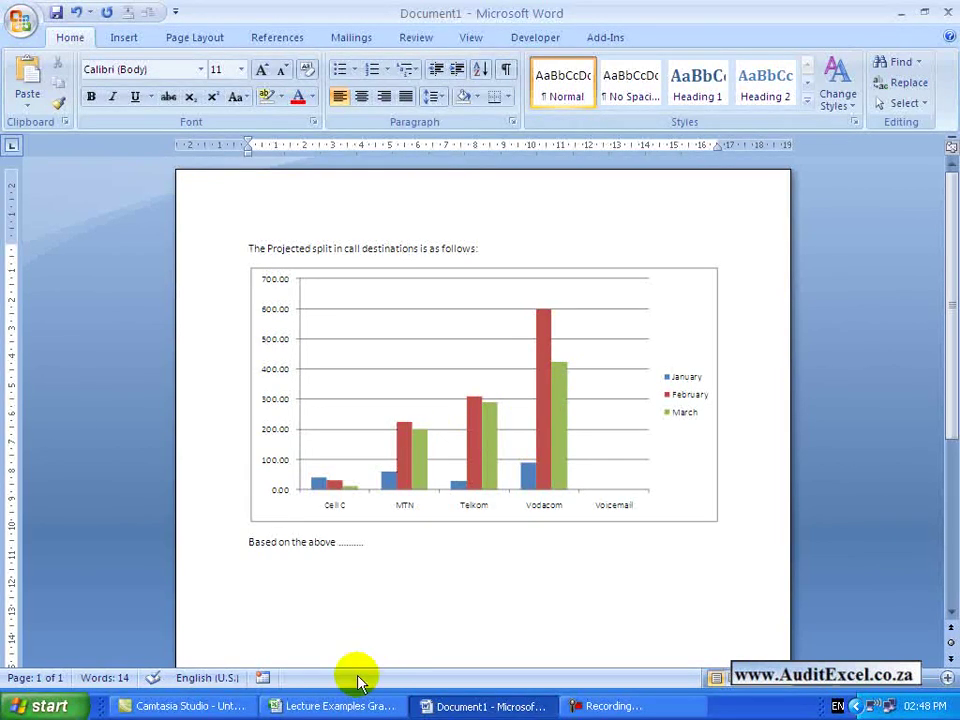
Step: Set Vodacom's February value in E5 to 100 in Excel and check the pasted picture in Word
click(336, 706)
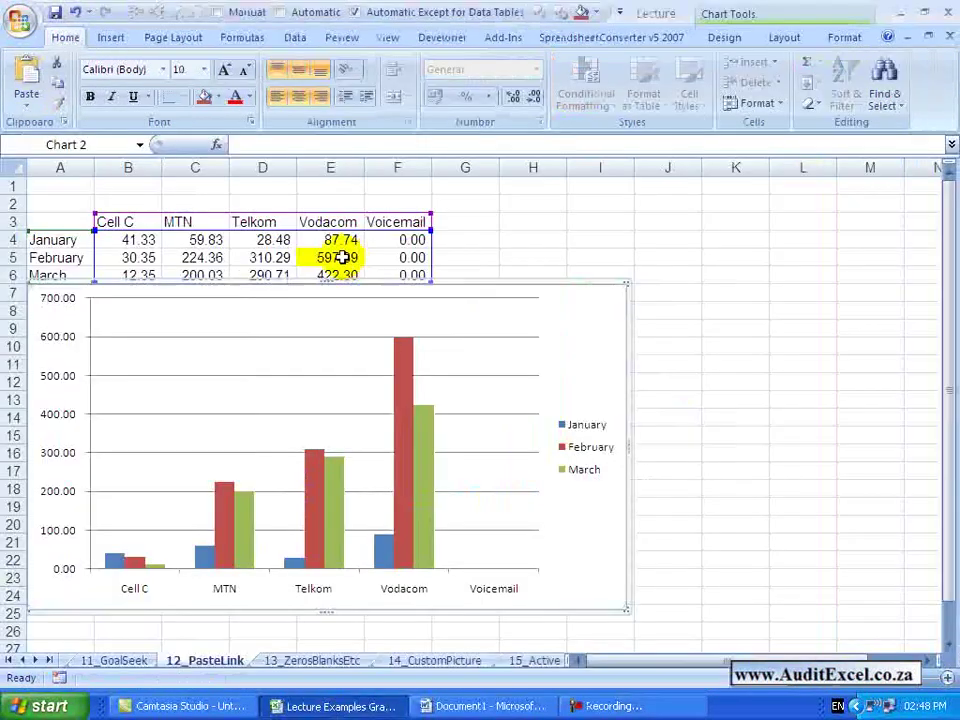
click(338, 257)
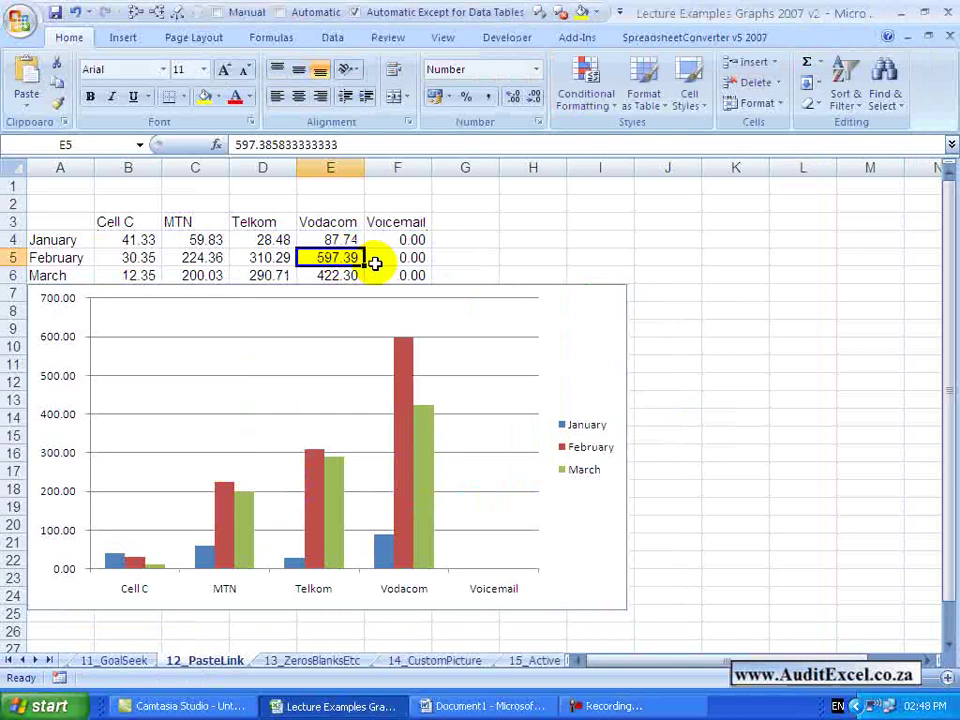
text(100)
key(Return)
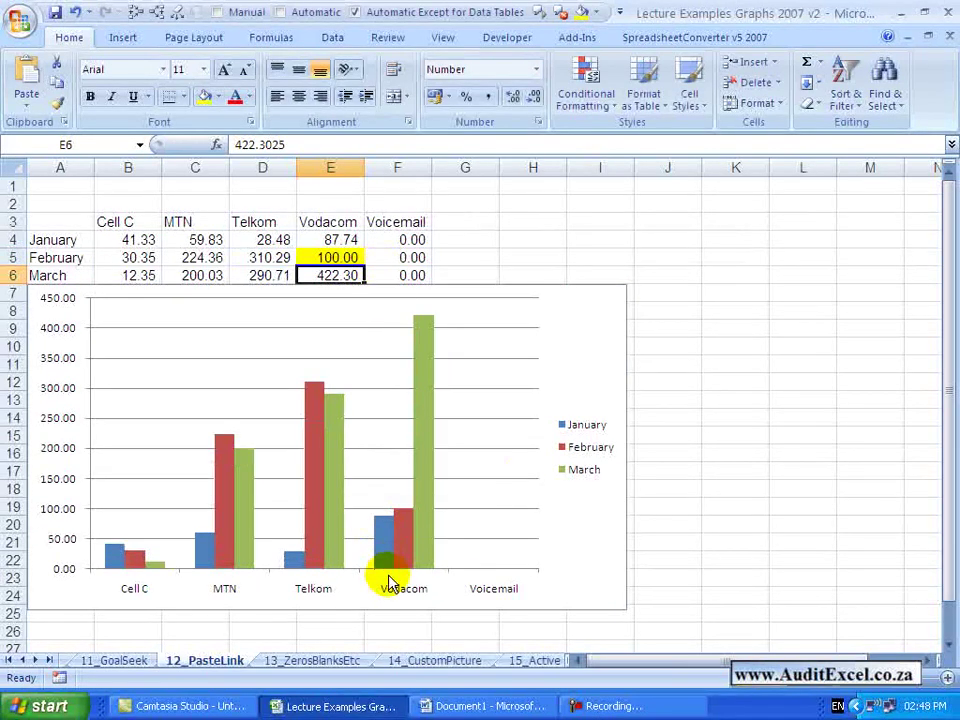
click(455, 707)
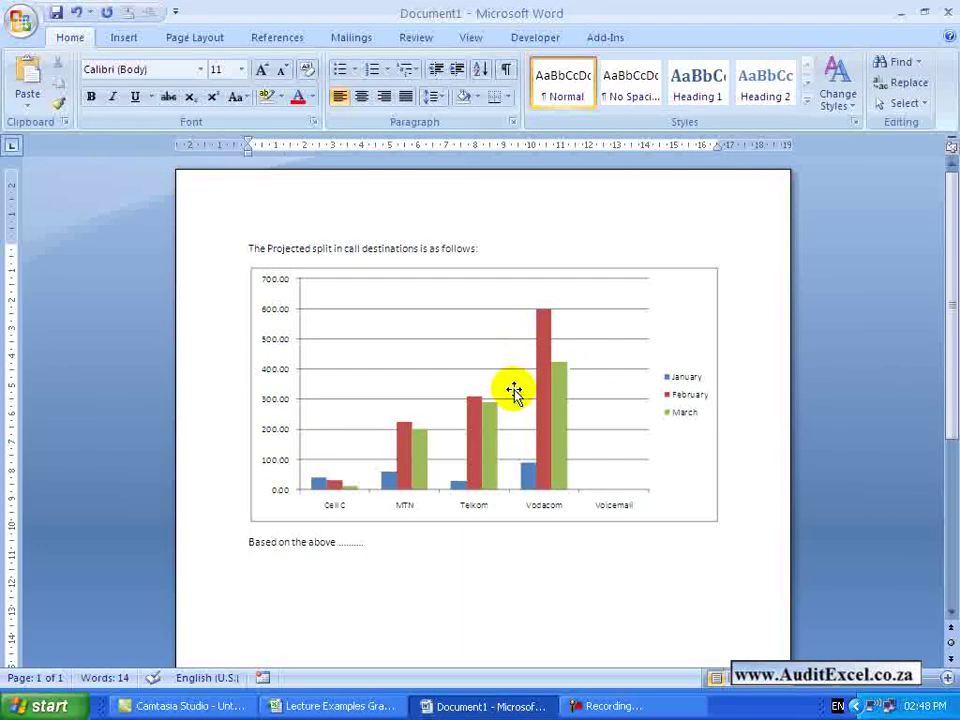
Step: Undo the Vodacom value change in Excel and delete the chart picture from the Word document
click(358, 707)
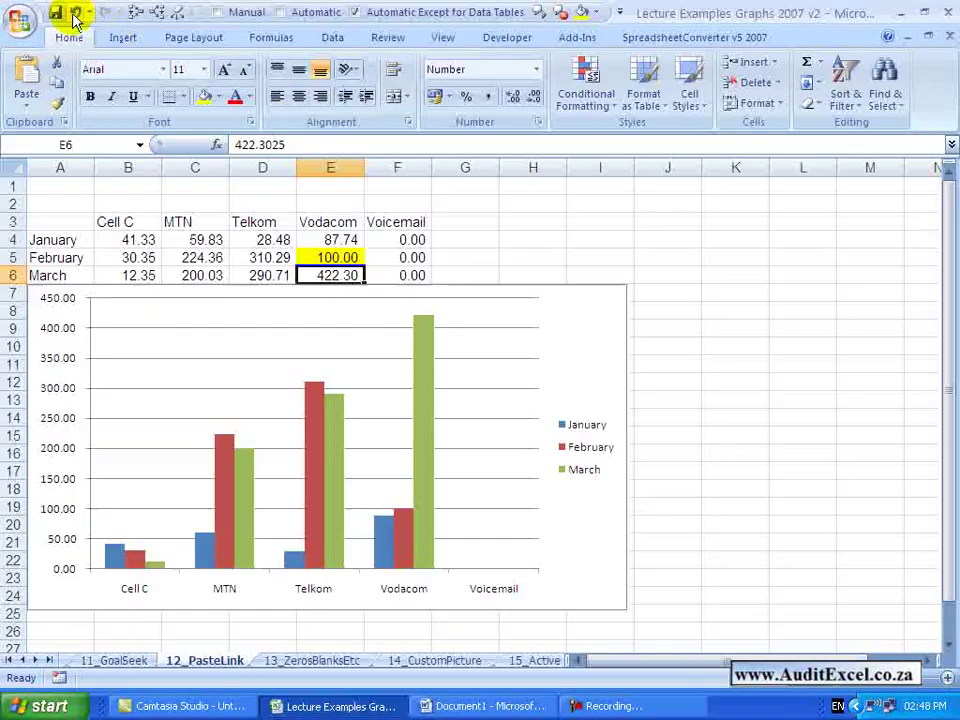
click(75, 12)
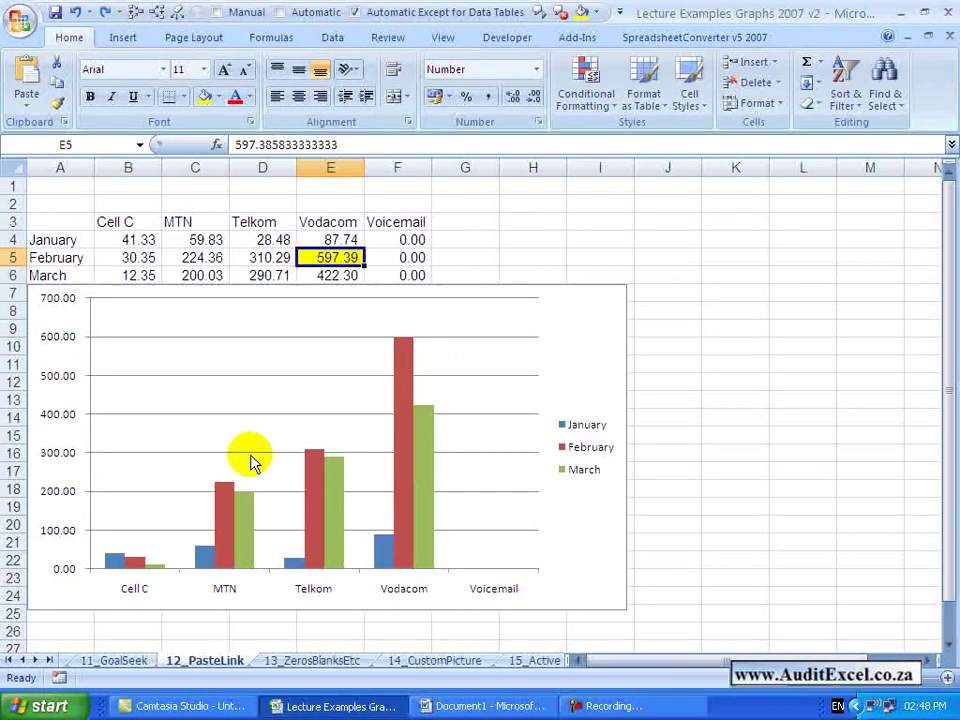
click(460, 707)
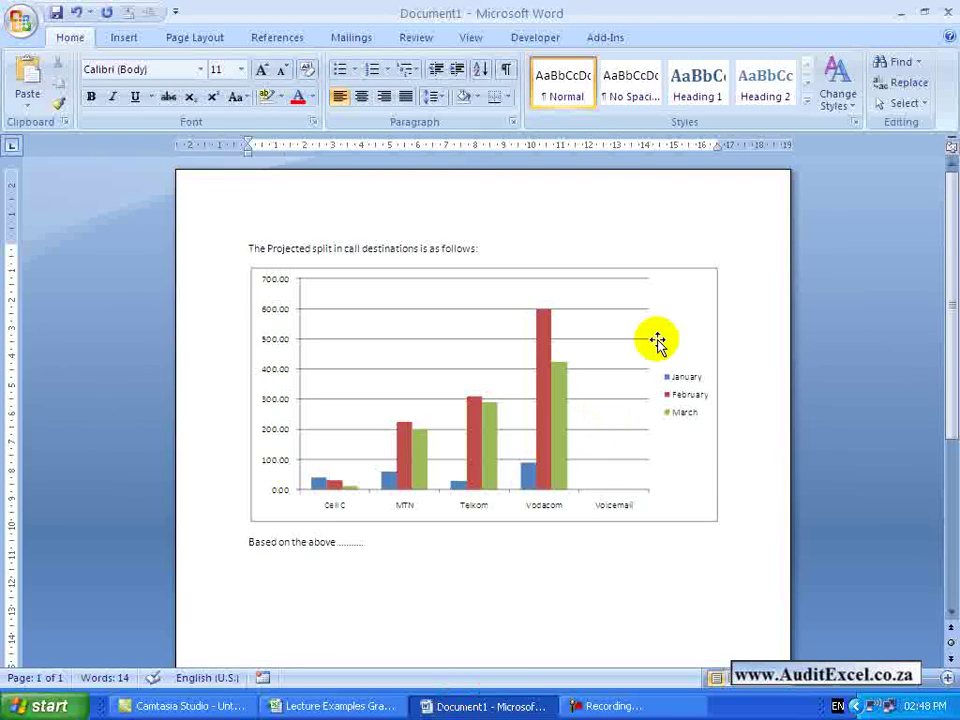
click(667, 333)
key(Delete)
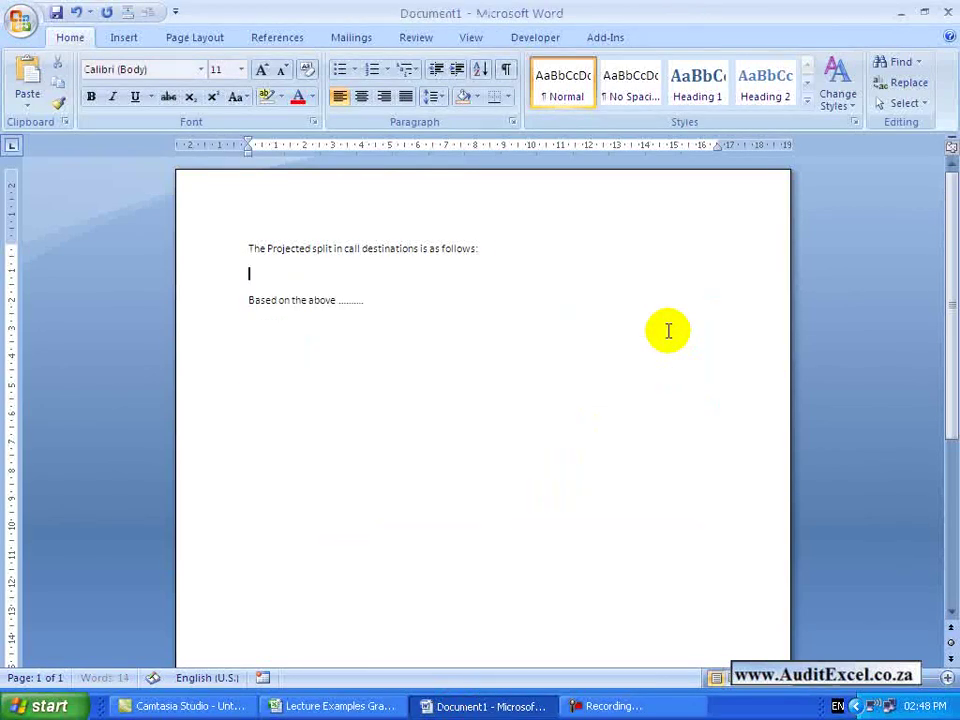
Step: Return to Excel and copy the column chart again
click(330, 707)
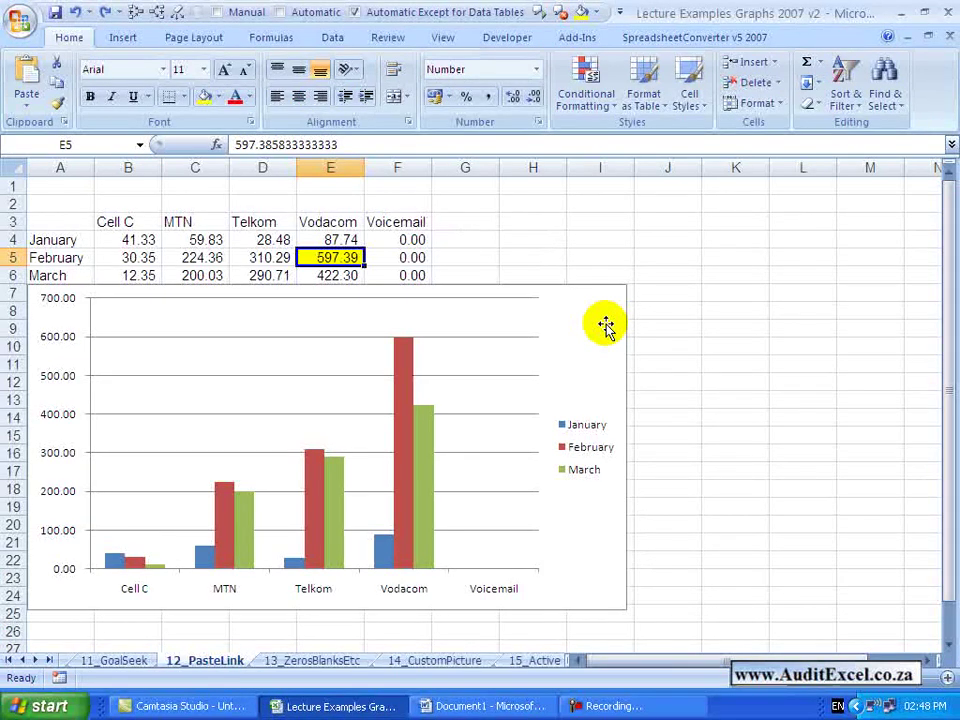
key(F10)
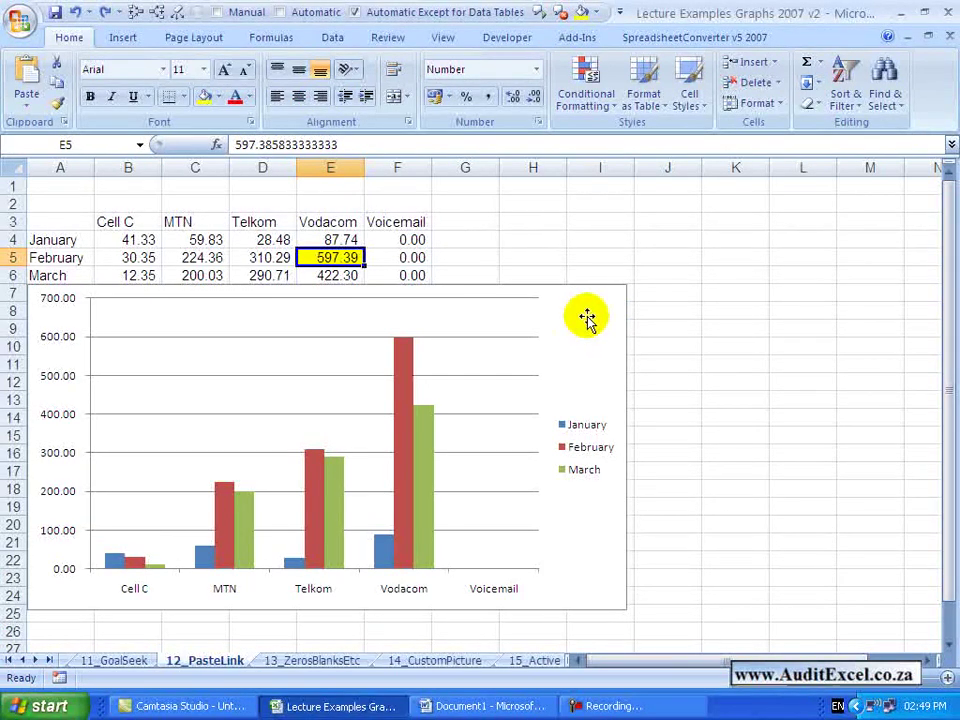
click(587, 318)
right_click(575, 314)
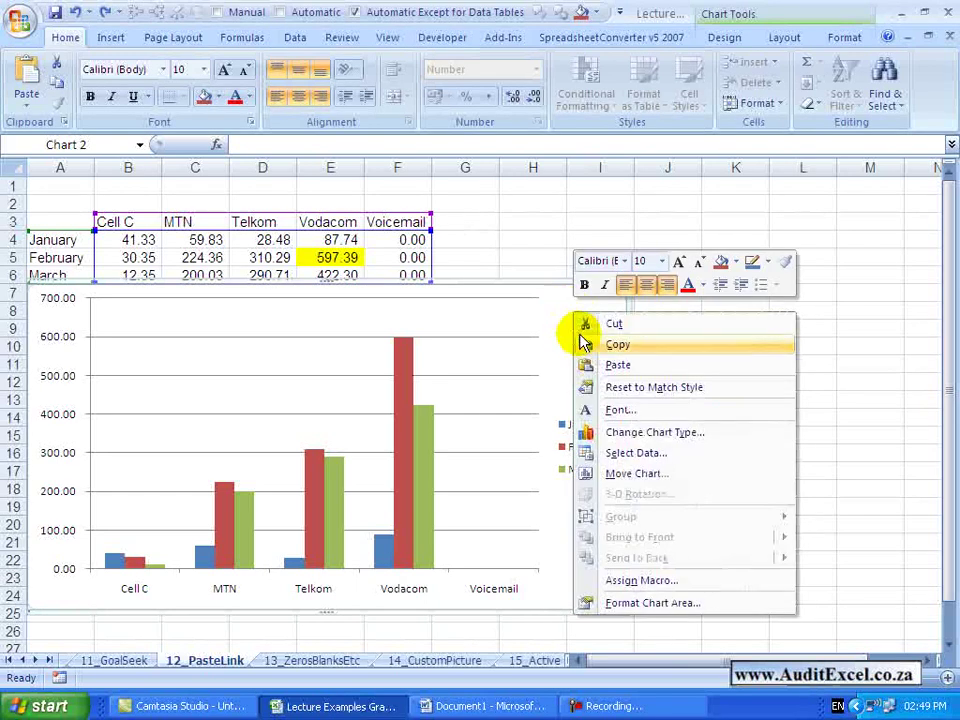
click(585, 345)
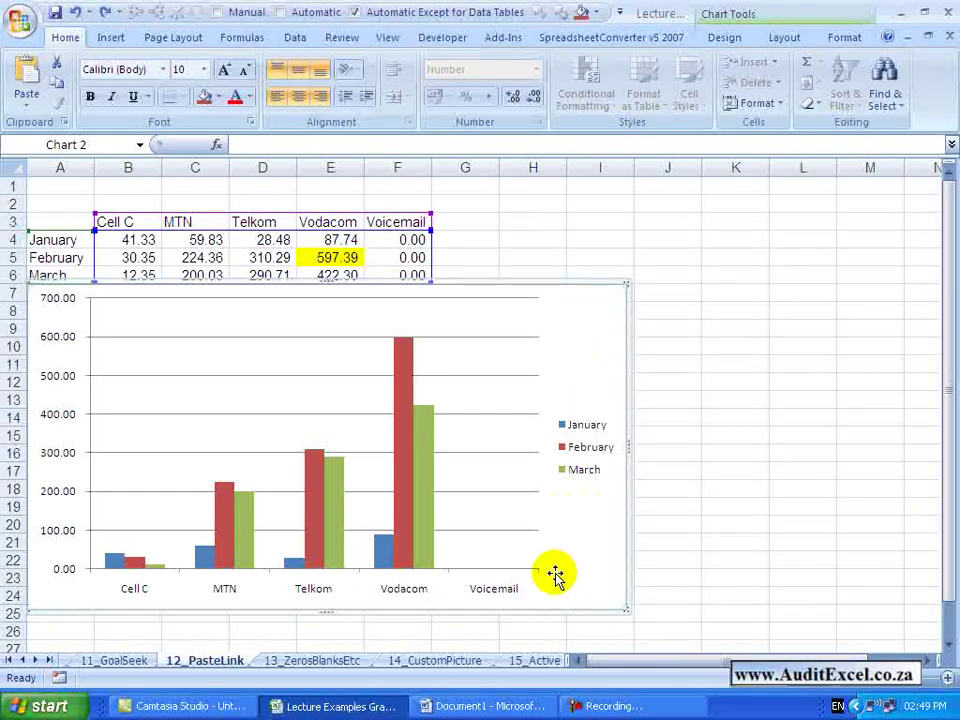
Step: Switch to Word and paste the chart as a link, using the Microsoft Office Excel Chart Object format
click(485, 707)
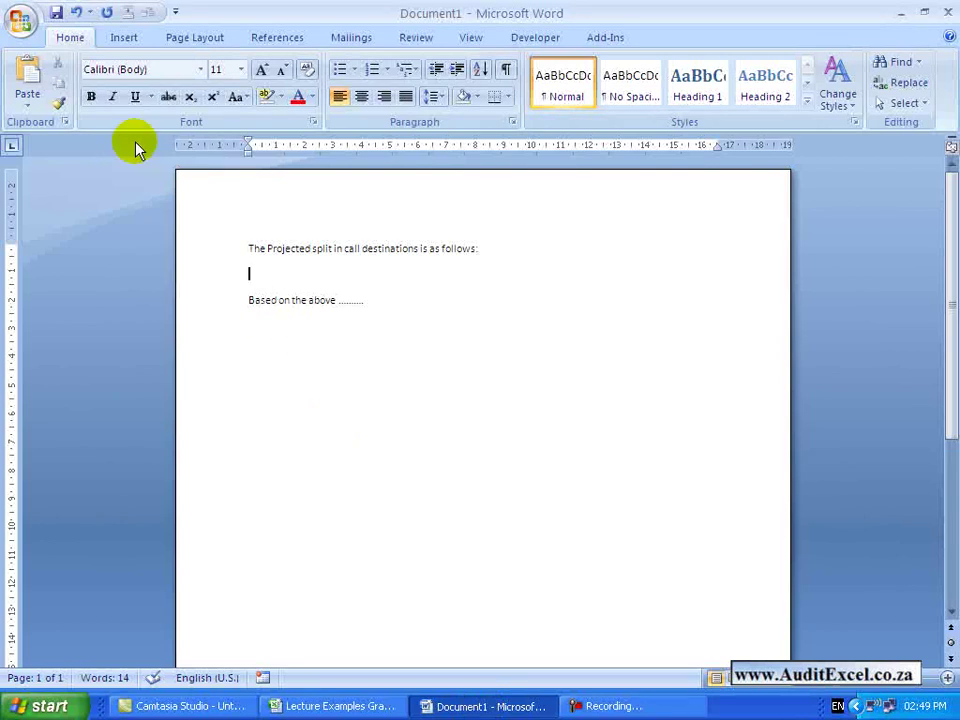
click(20, 97)
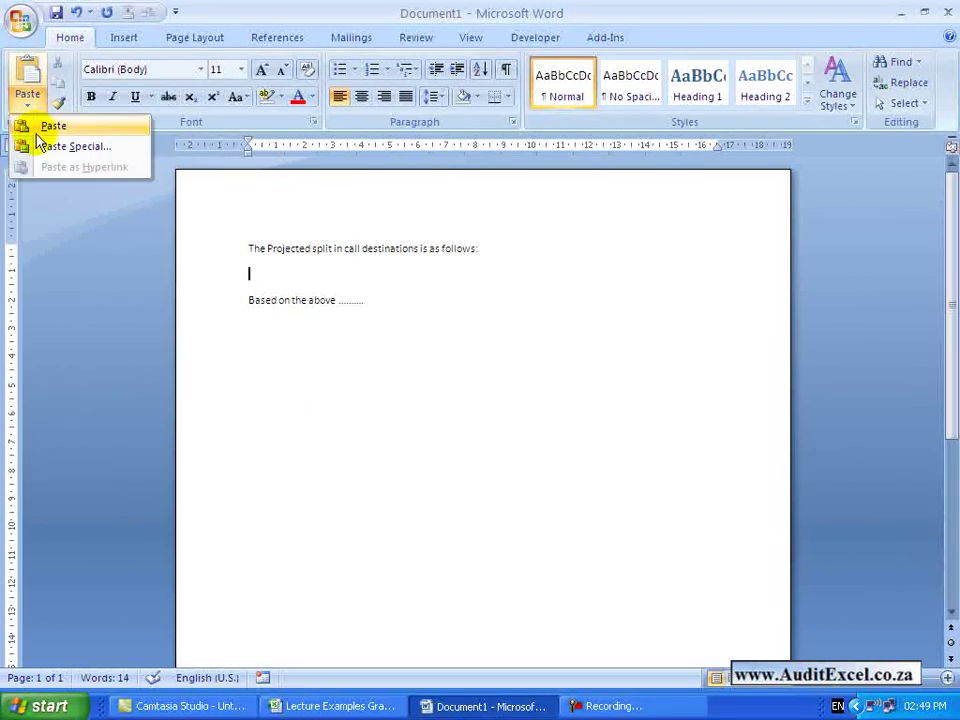
click(70, 147)
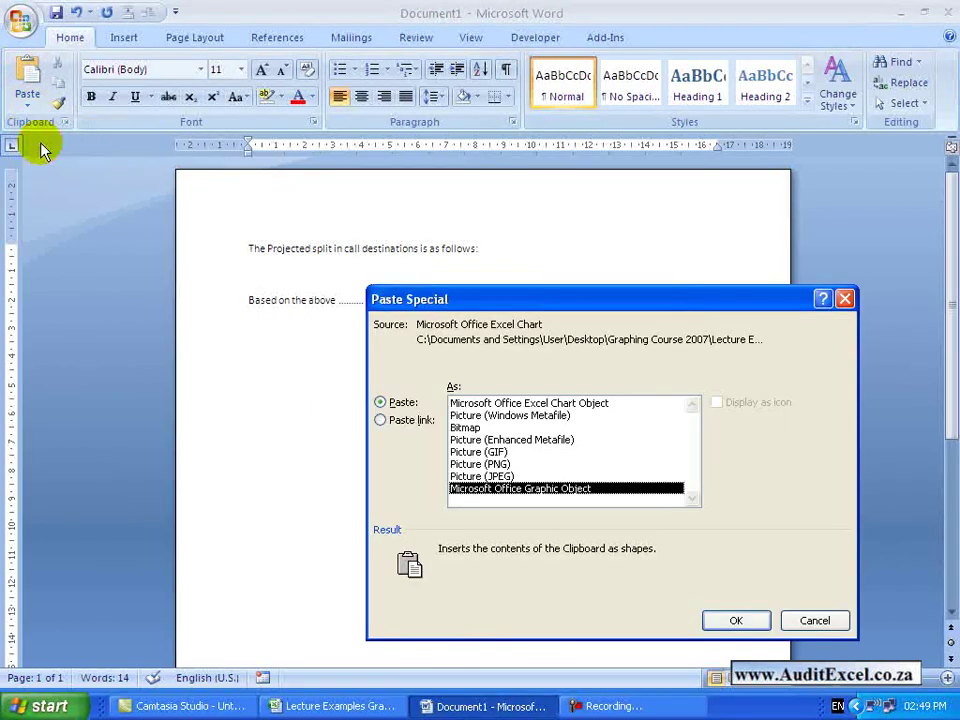
click(381, 421)
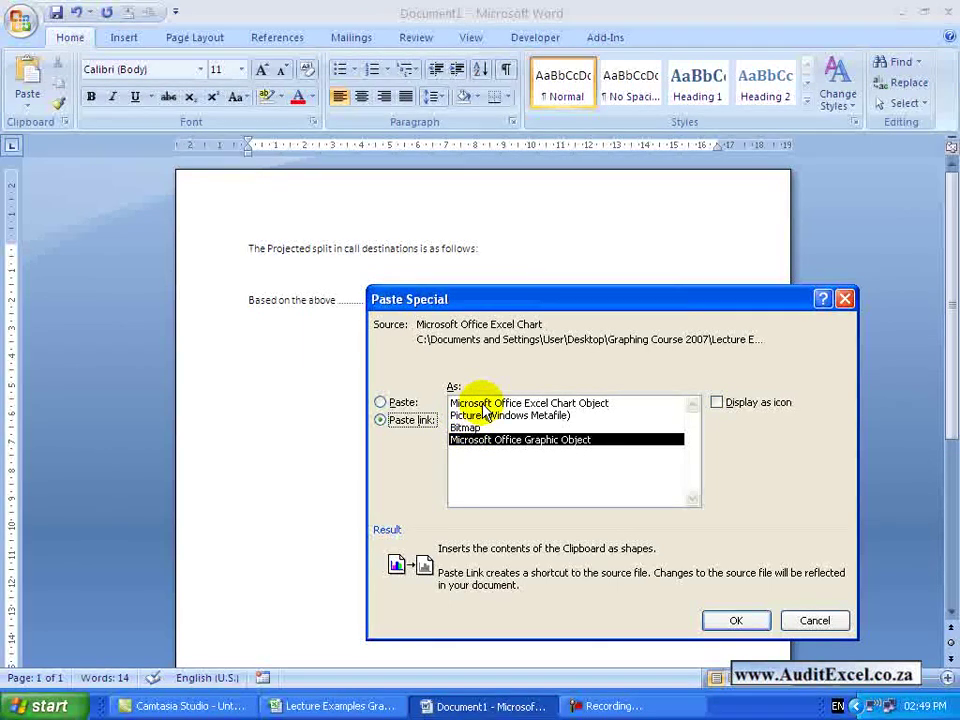
click(484, 403)
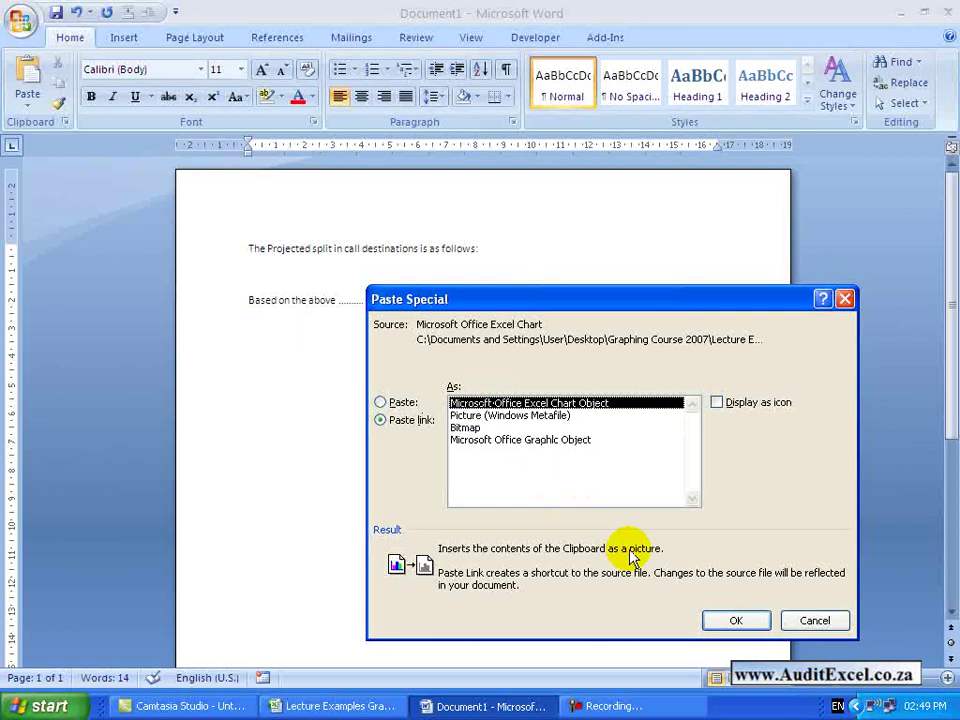
click(726, 620)
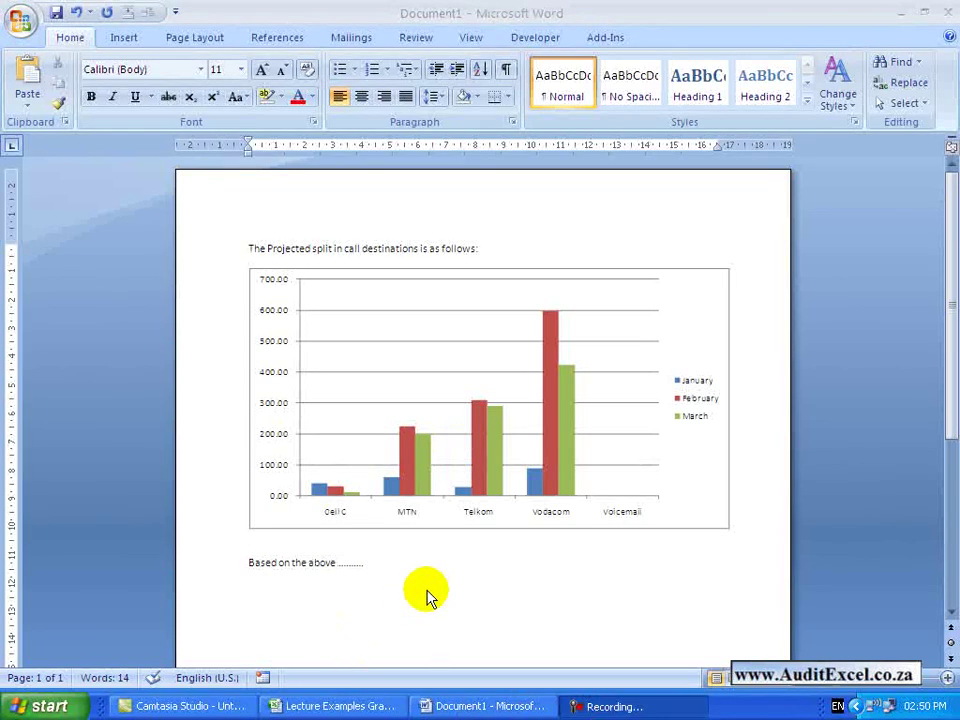
Step: Change Vodacom's February value in E5 to 100 in Excel and return to Word to check the linked chart
click(321, 710)
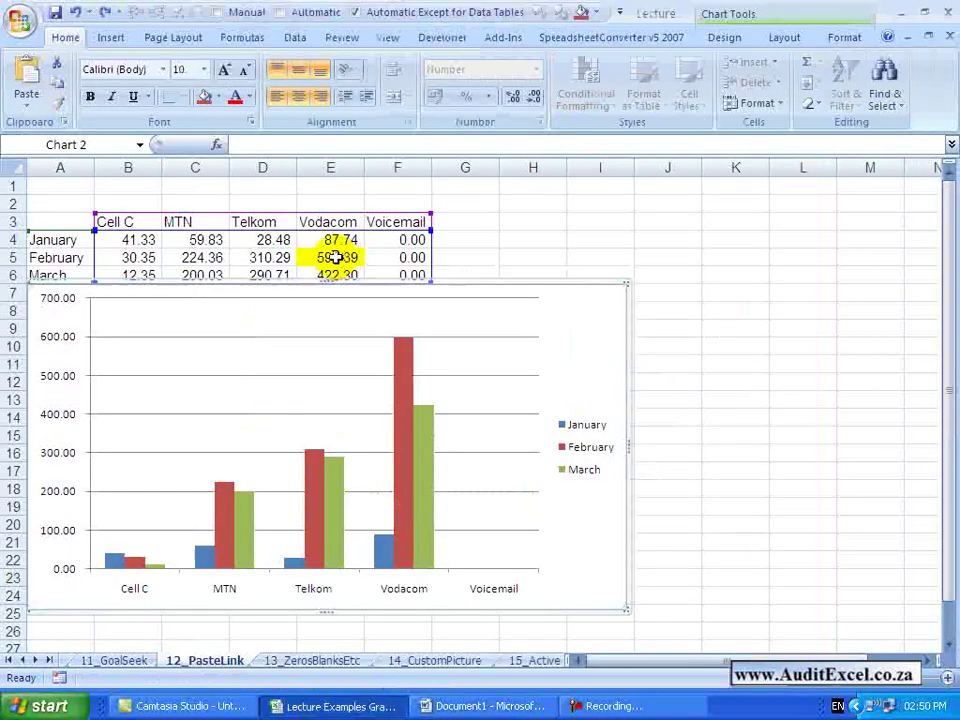
click(332, 257)
text(1)
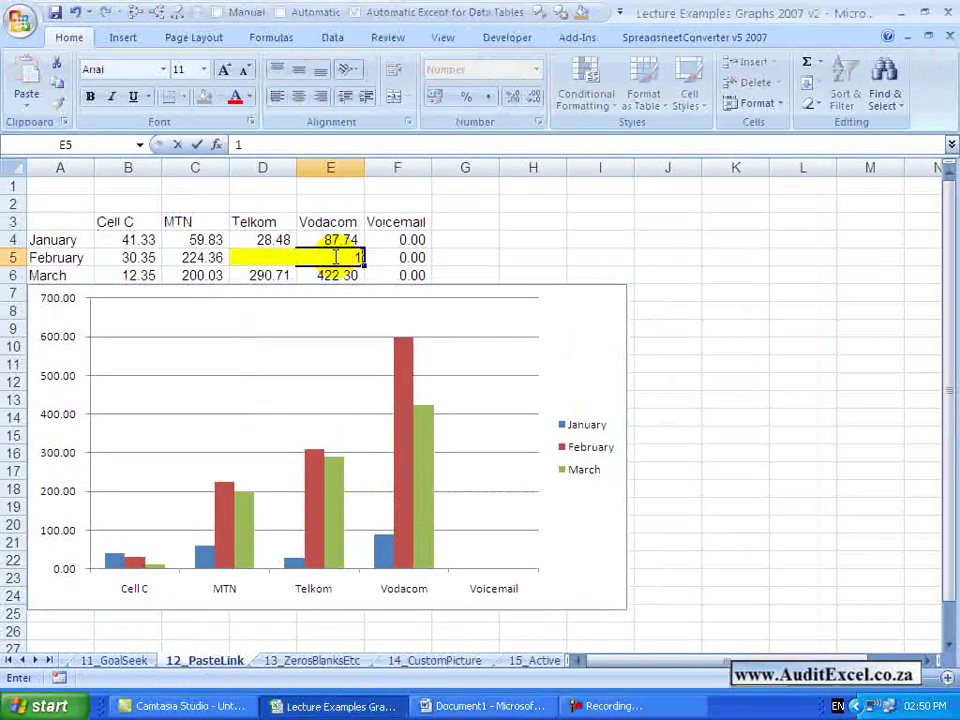
text(00)
key(Return)
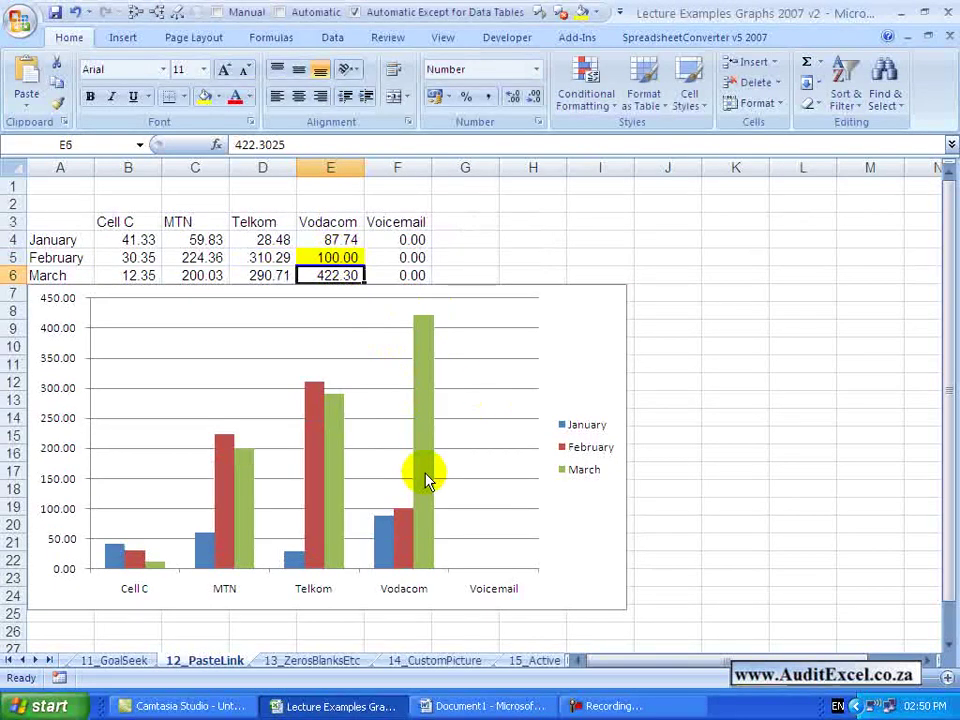
click(485, 708)
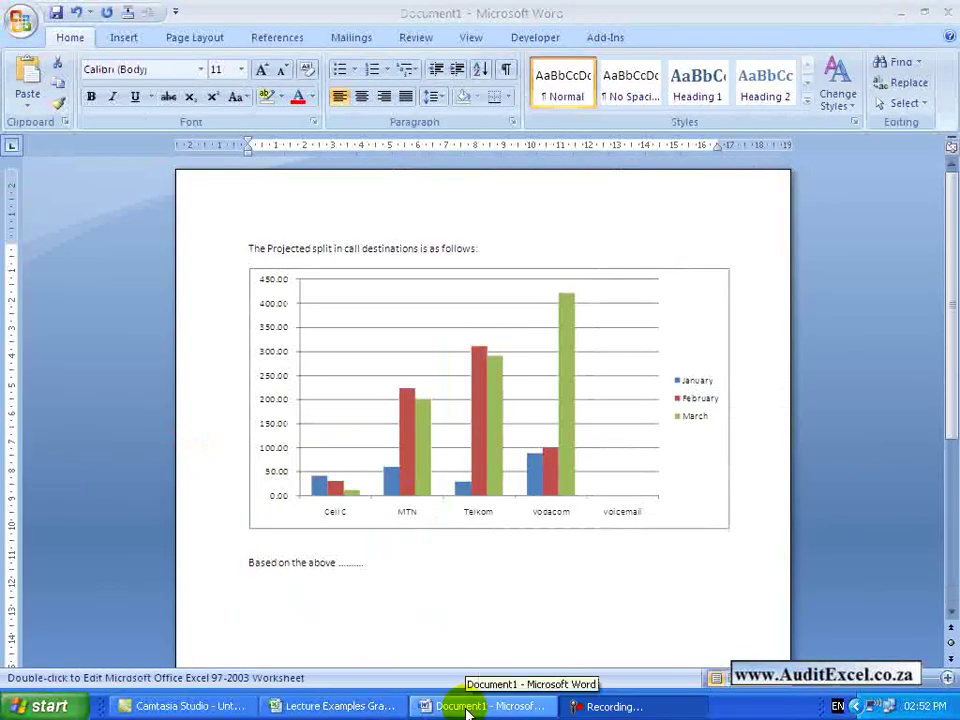
click(467, 708)
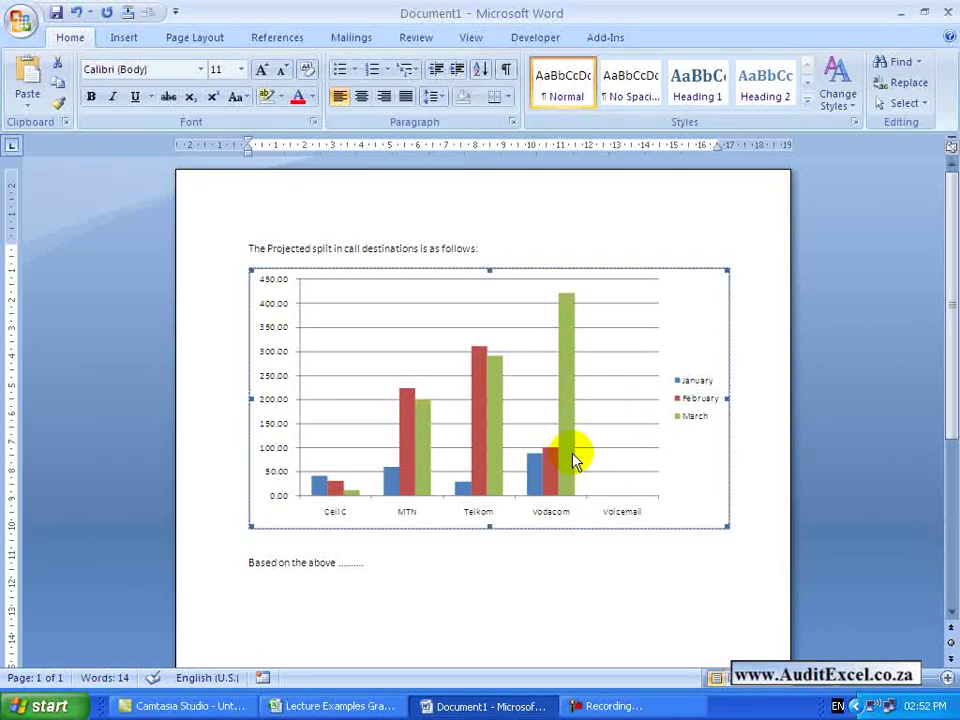
Step: Update the link of the chart in the Word document
click(698, 334)
right_click(699, 332)
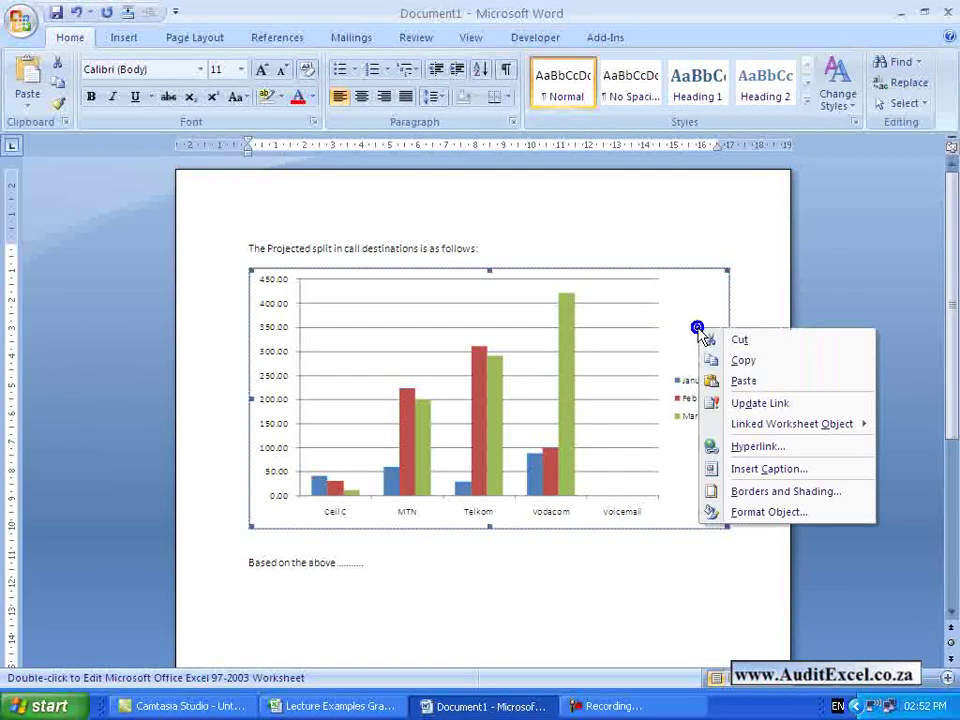
click(766, 405)
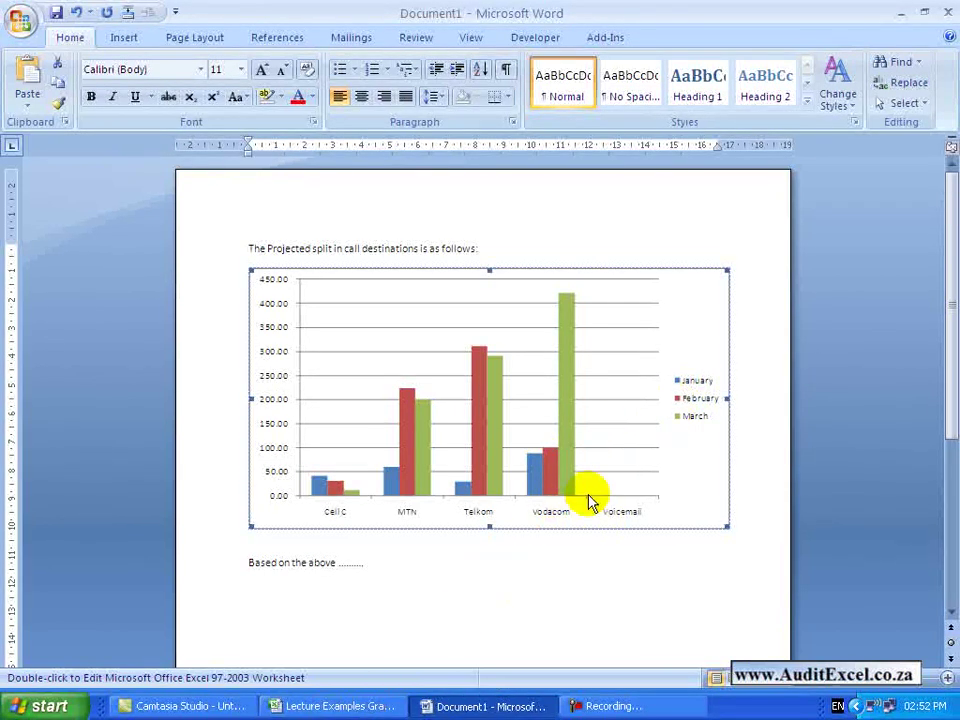
Step: Delete the linked chart from the Word document
click(544, 604)
click(527, 527)
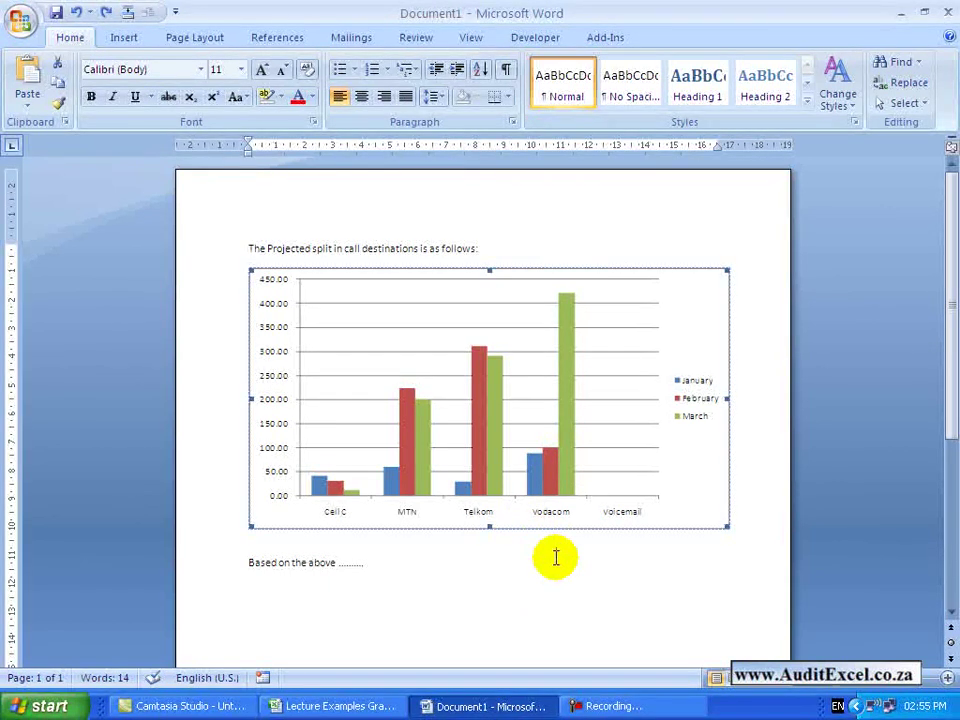
click(690, 315)
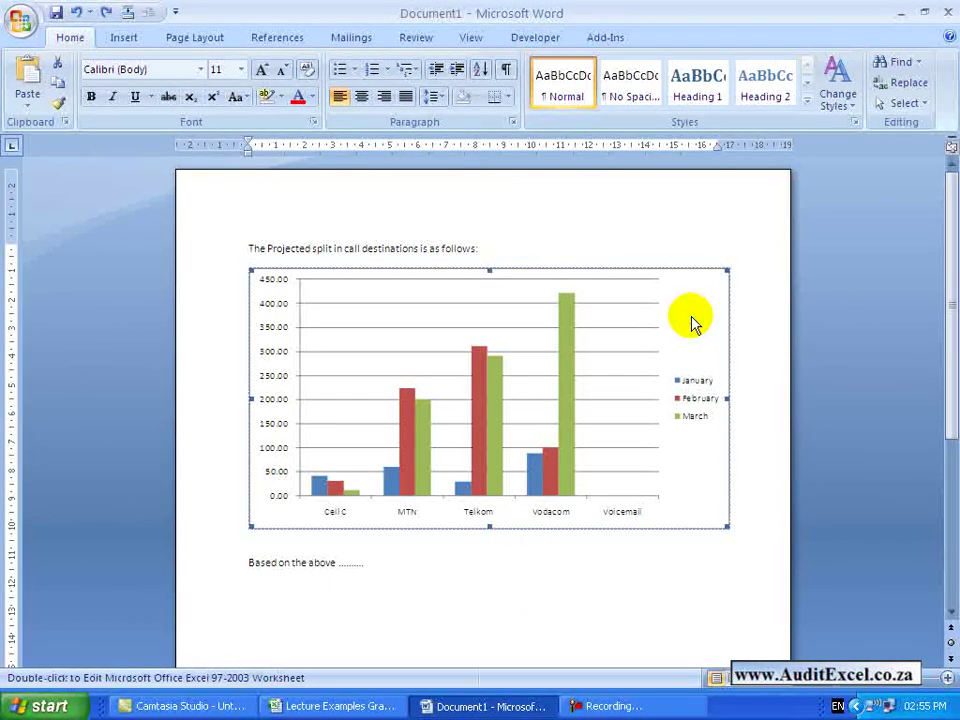
key(Delete)
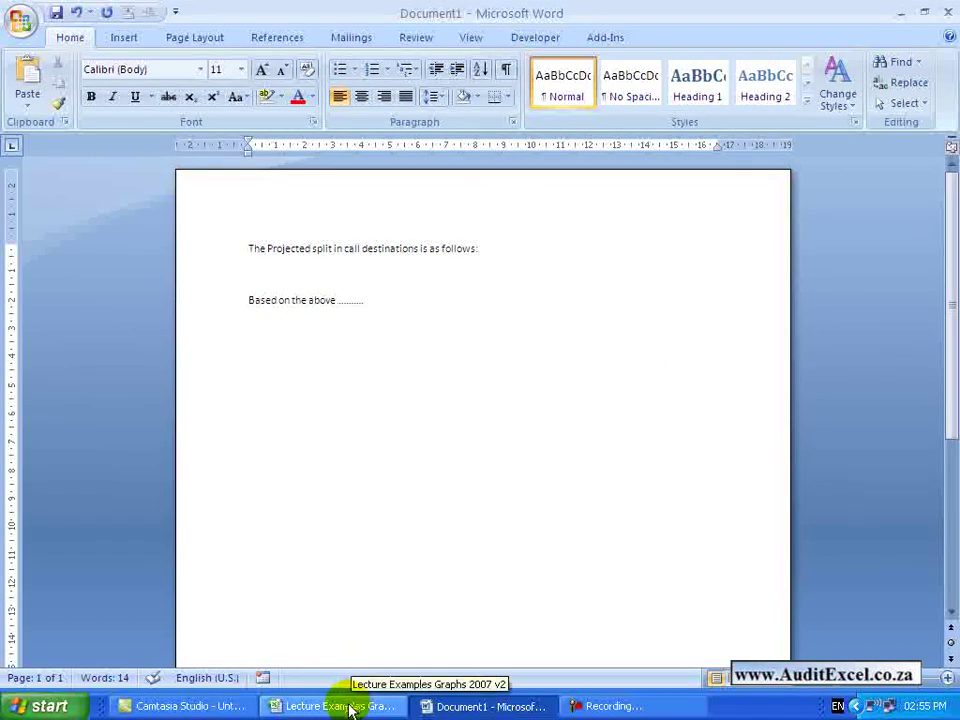
Step: Switch to Excel and copy the column chart on the 12_PasteLink sheet
click(349, 707)
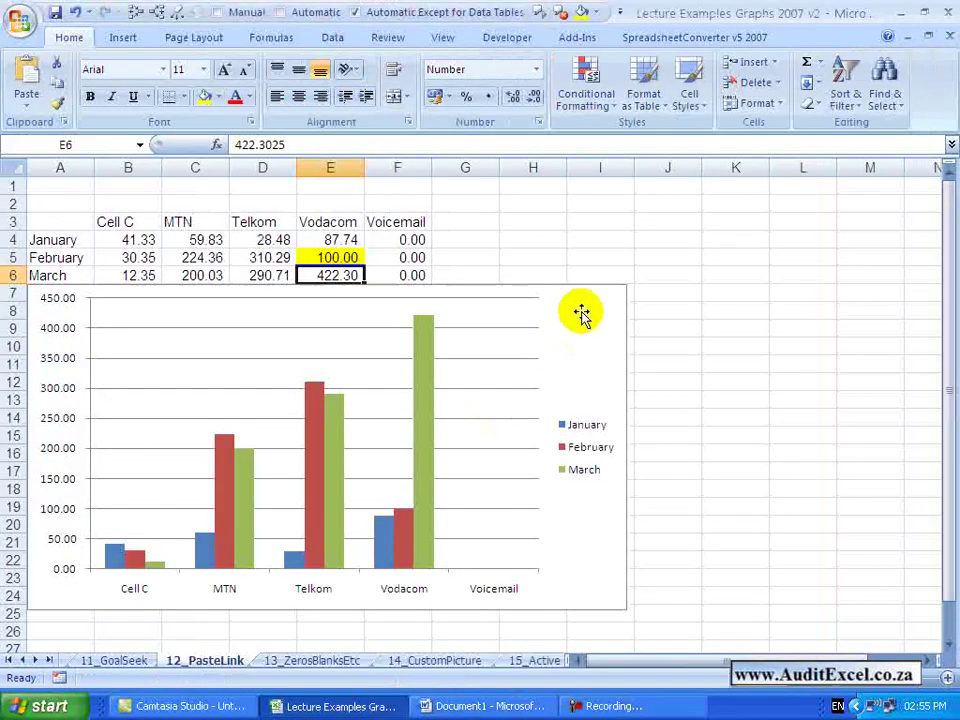
right_click(581, 314)
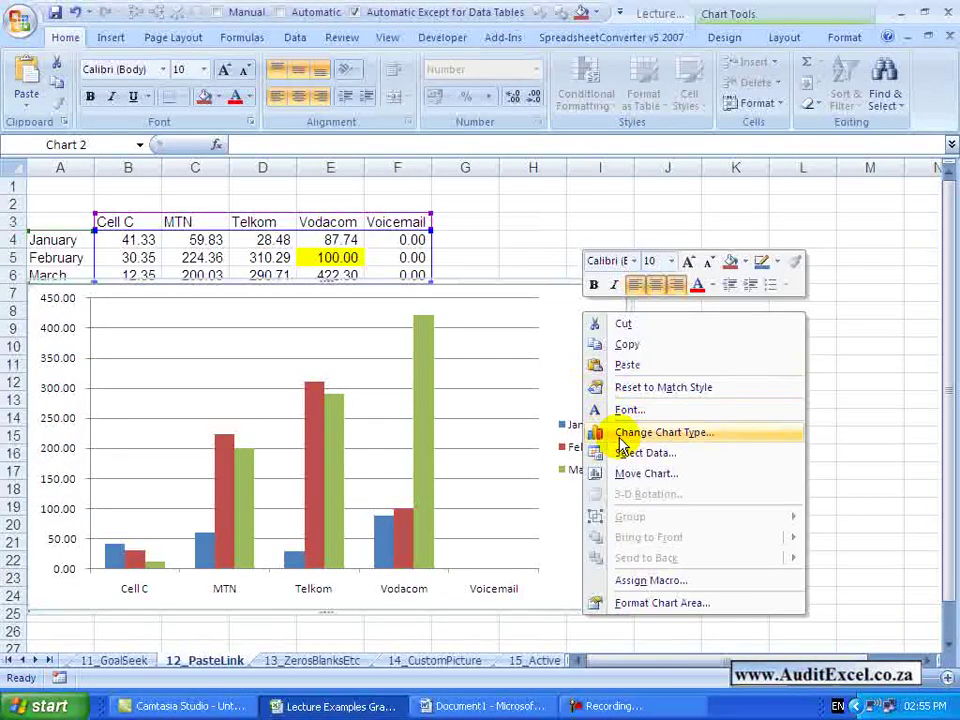
click(621, 346)
Step: Switch to Word and paste the chart between the two text lines as a link, using the Picture (Windows Metafile) format
click(450, 705)
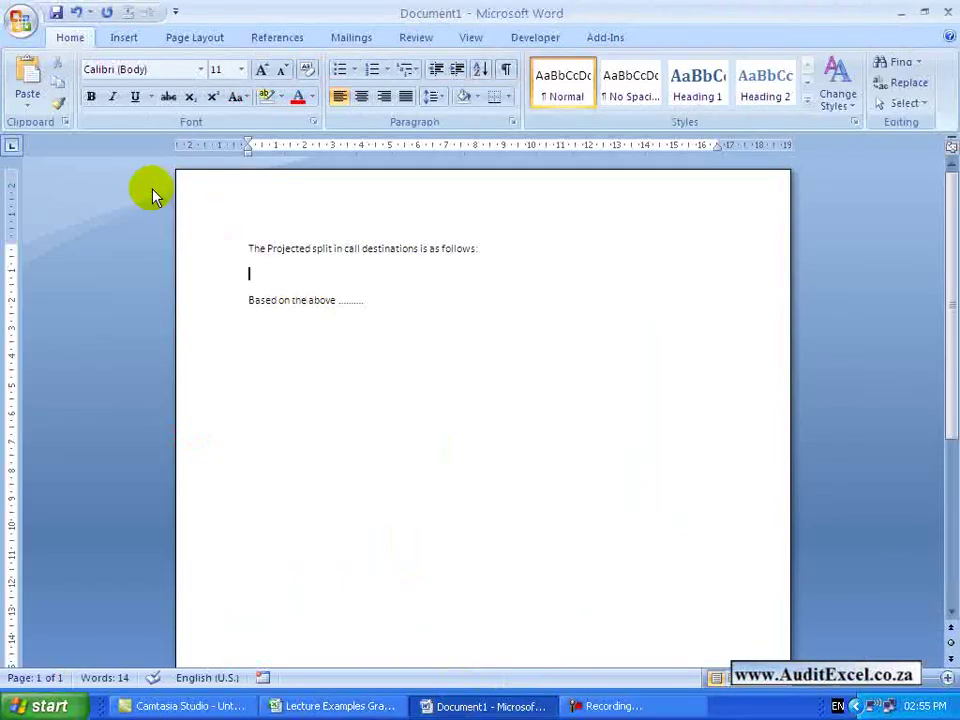
click(27, 97)
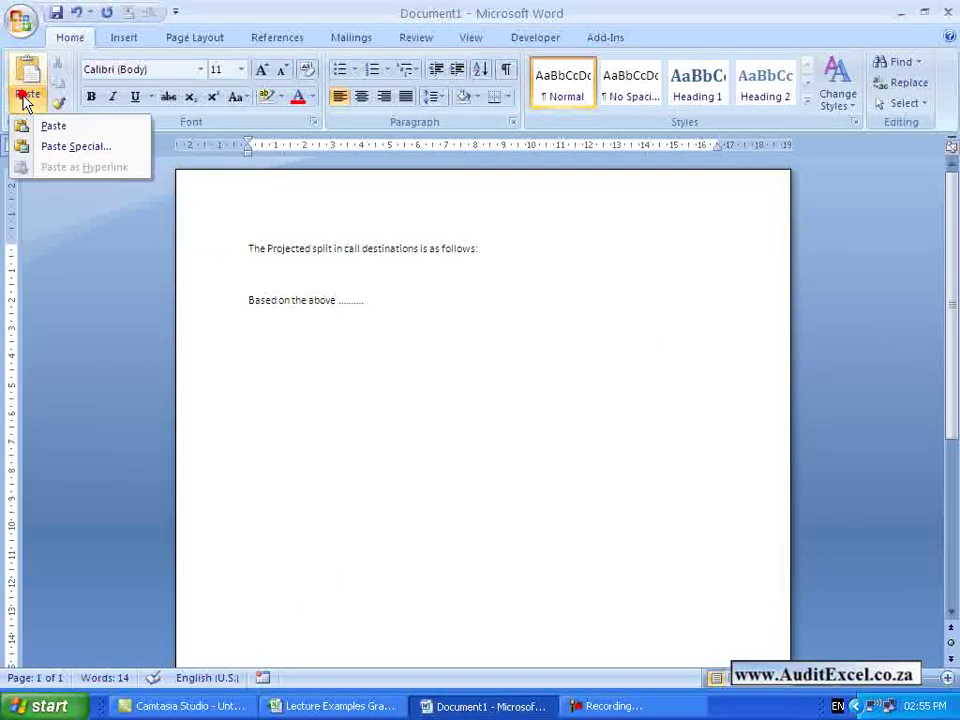
click(37, 149)
click(403, 324)
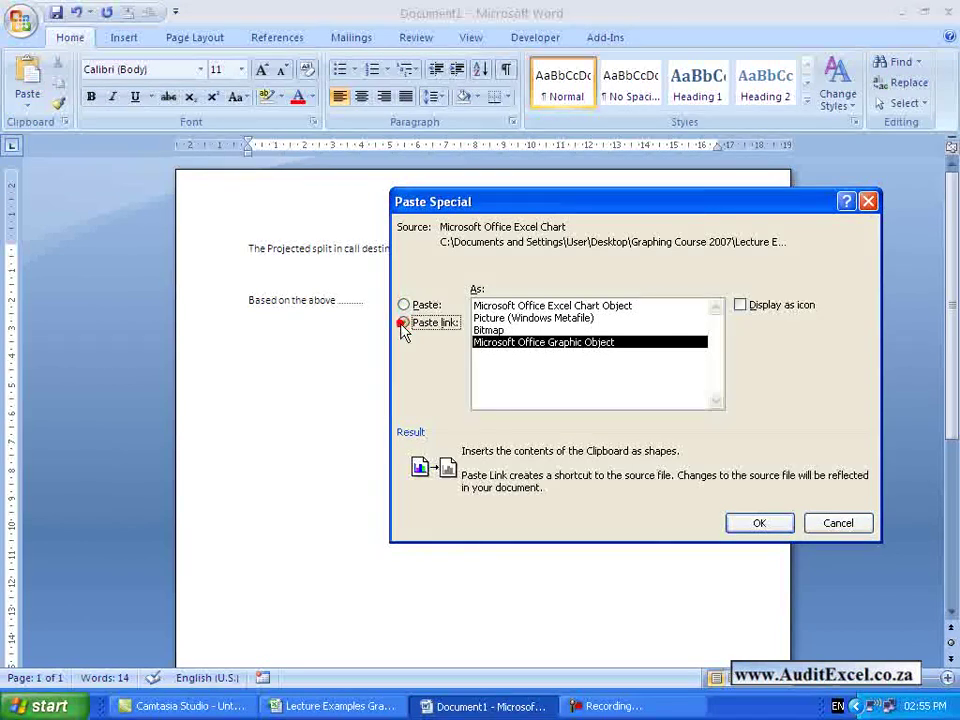
click(533, 319)
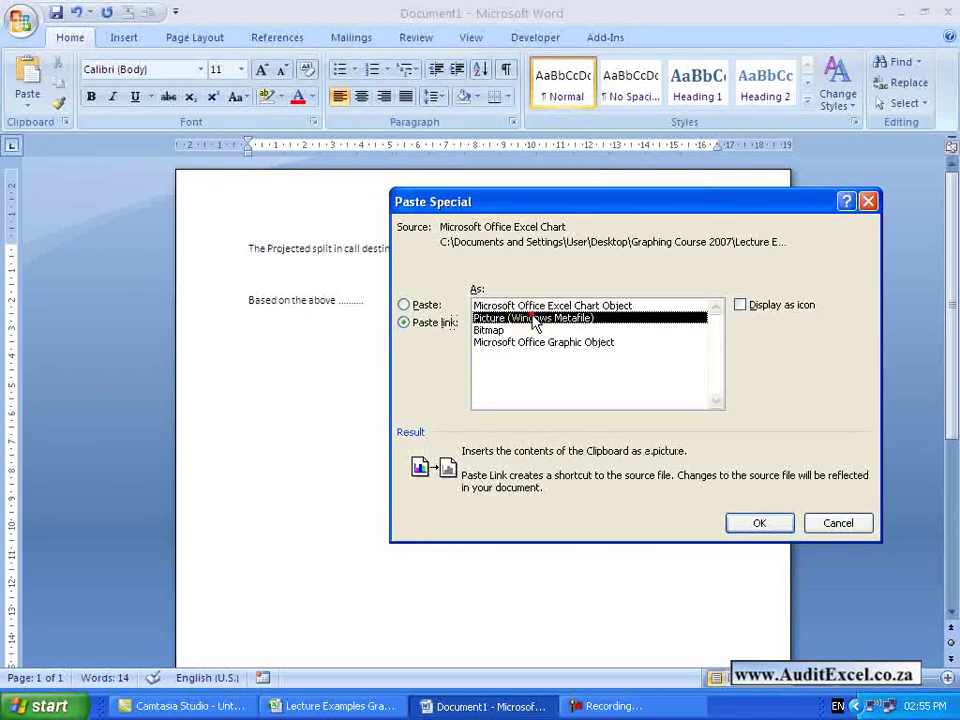
click(737, 522)
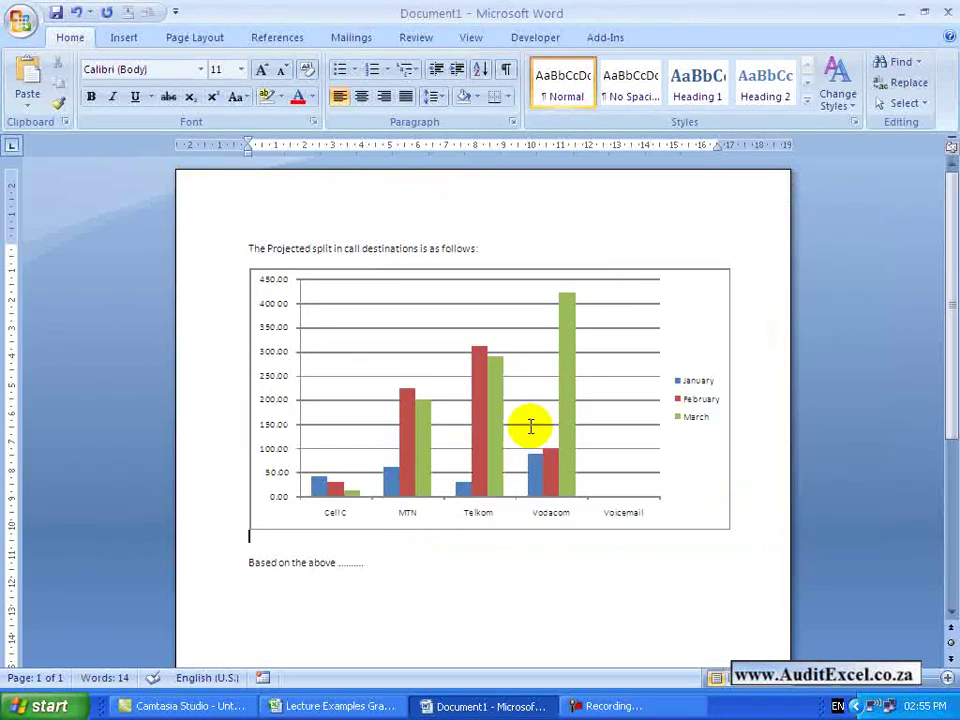
Step: Switch to Excel and set Vodacom's February value in E5 to 600
click(340, 706)
click(330, 257)
text(6)
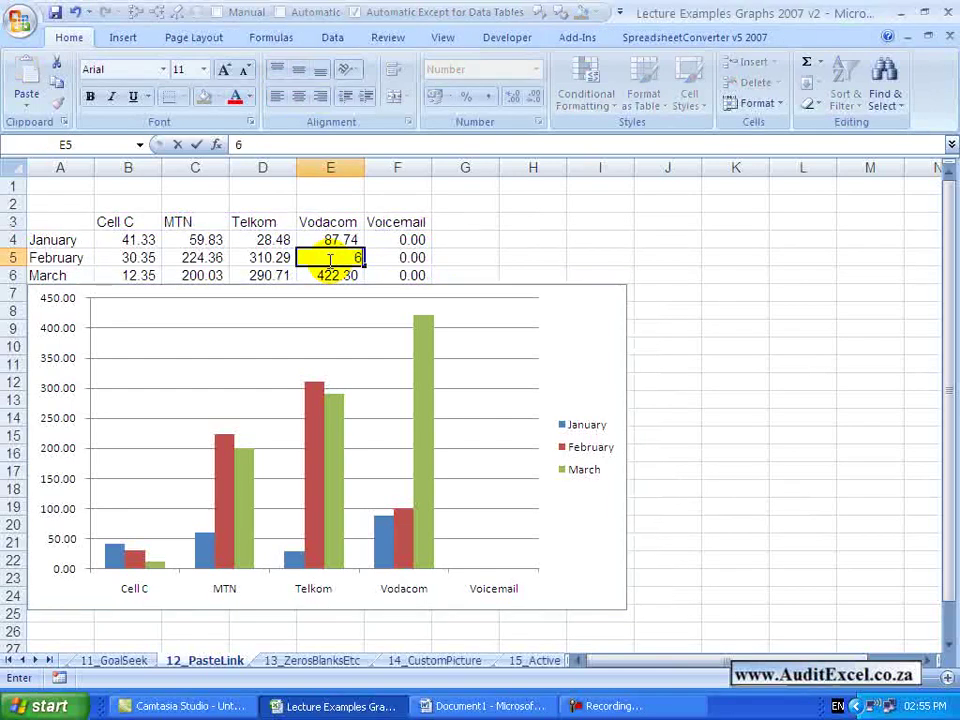
text(00)
key(Return)
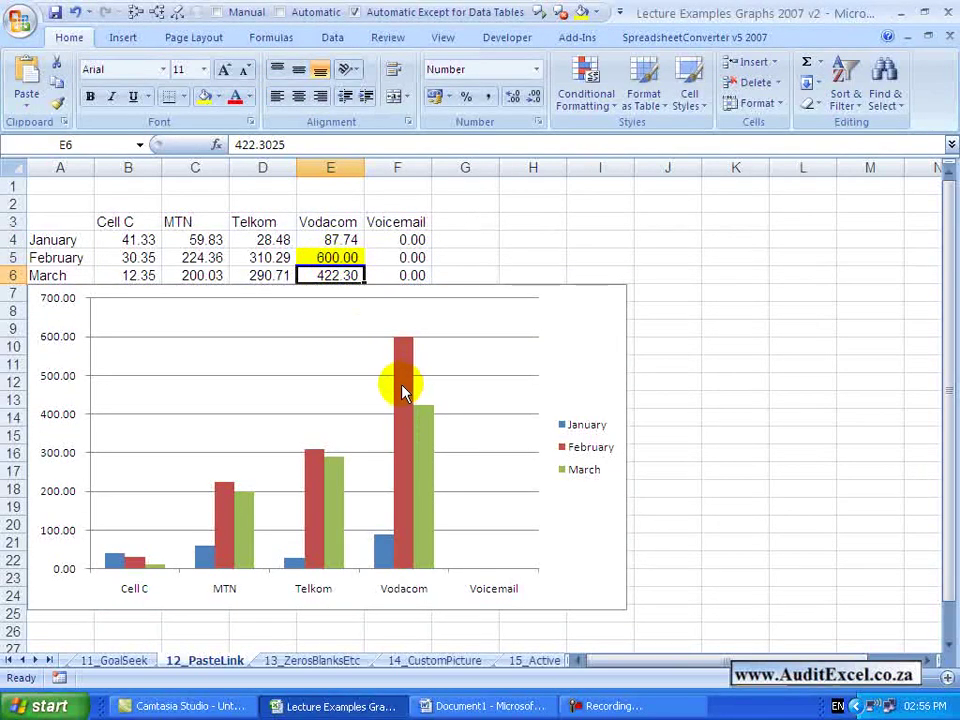
Step: Return to Word and update the link of the chart pasted as a picture
click(437, 706)
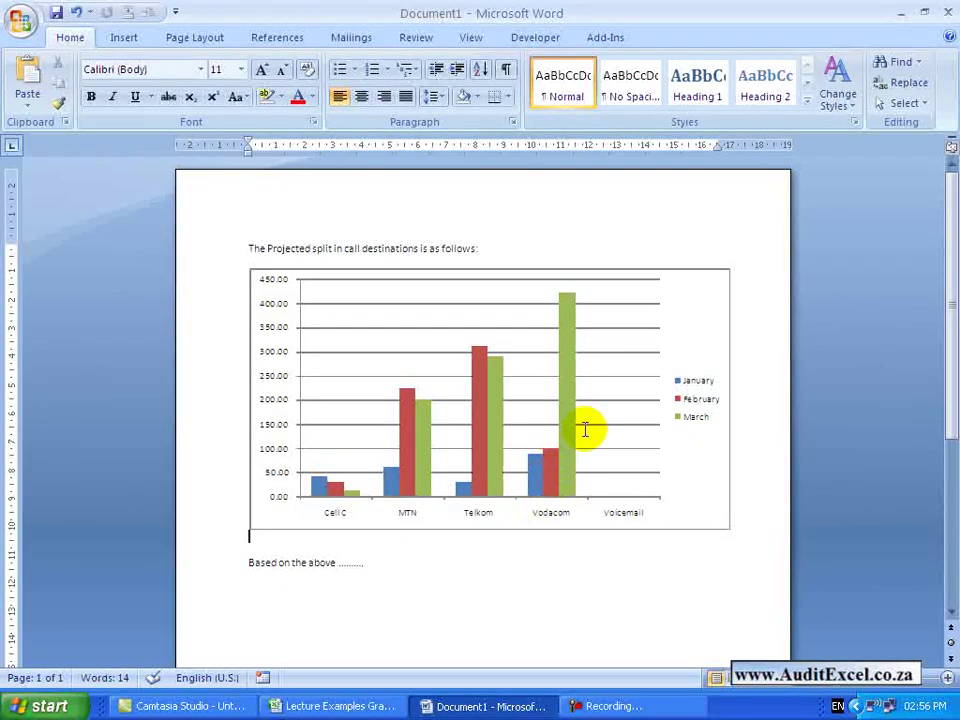
click(692, 320)
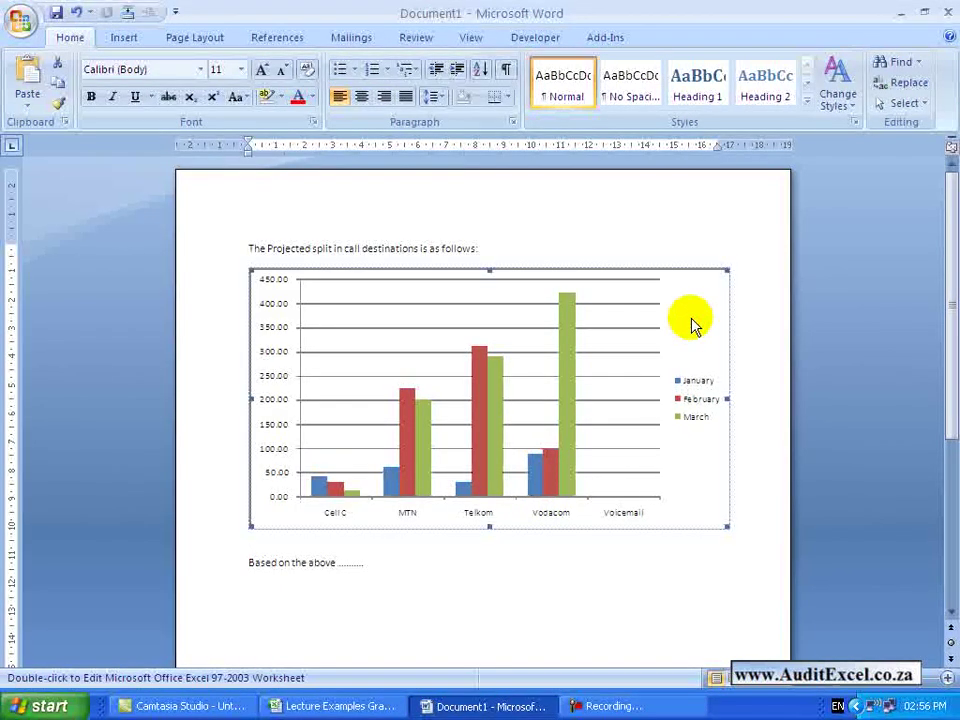
right_click(694, 324)
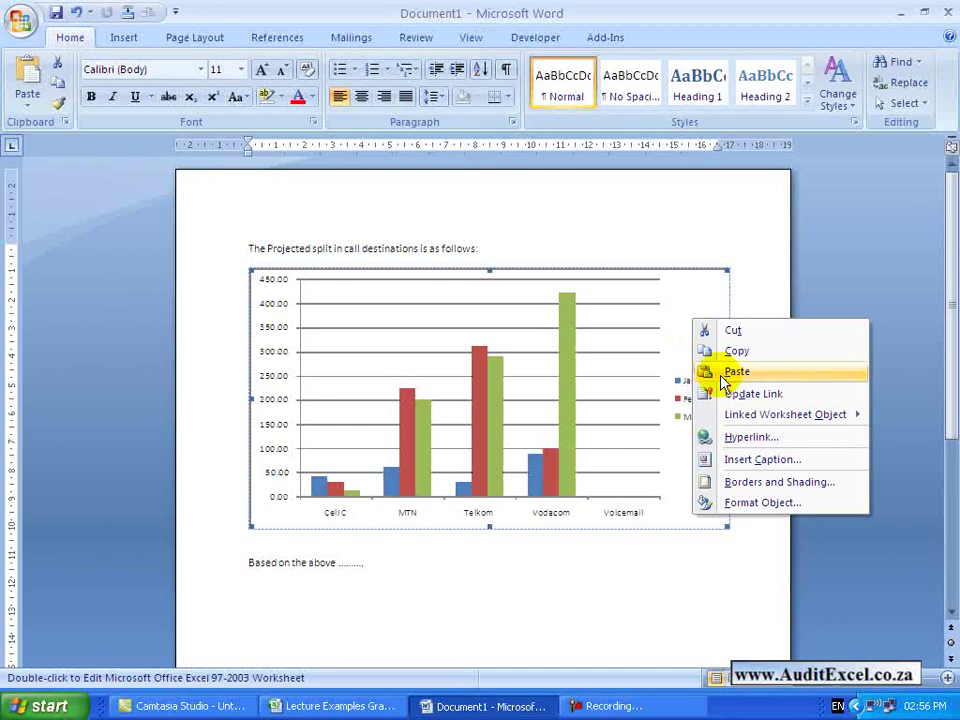
click(745, 397)
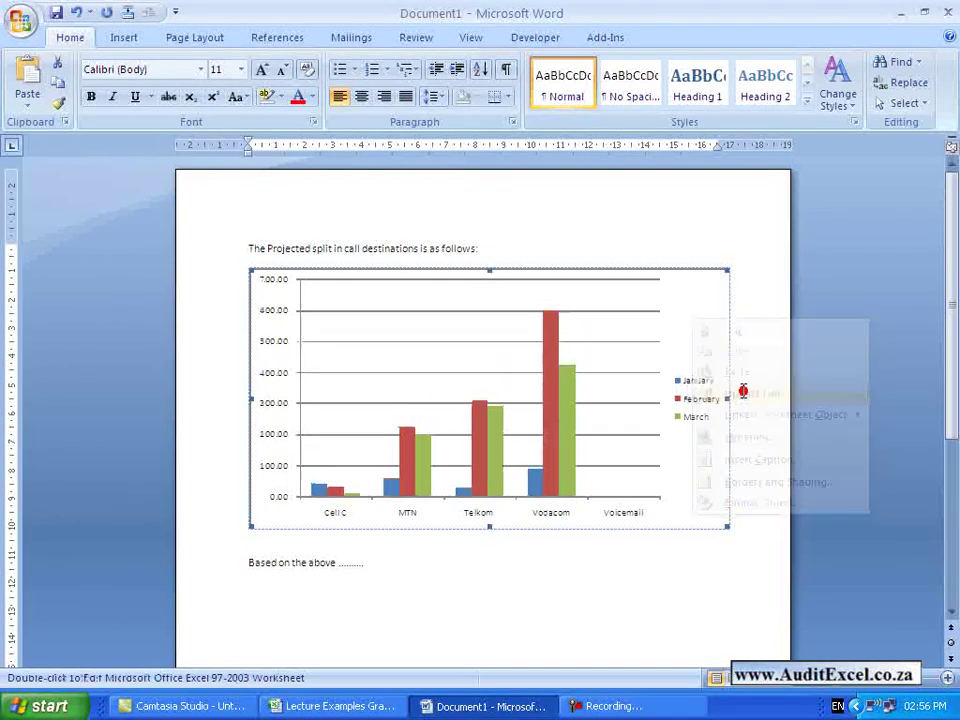